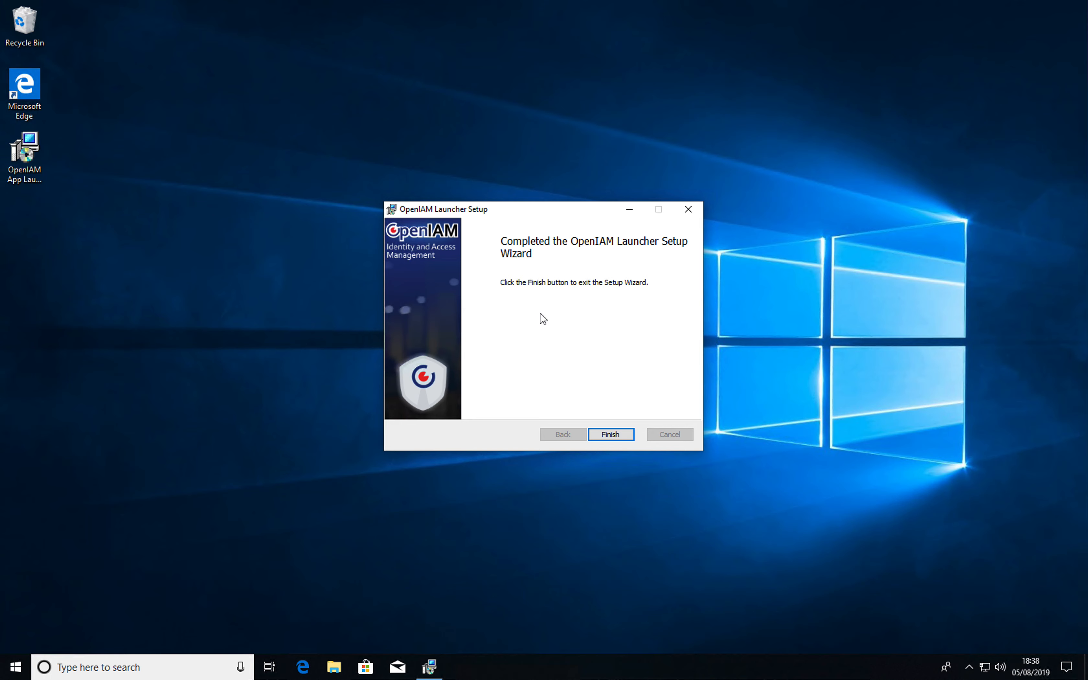
Finish the setup wizard and log in to Launchpad at host demo.openiam.com over https with user ID sysadmin and the account password.
left_click(610, 435)
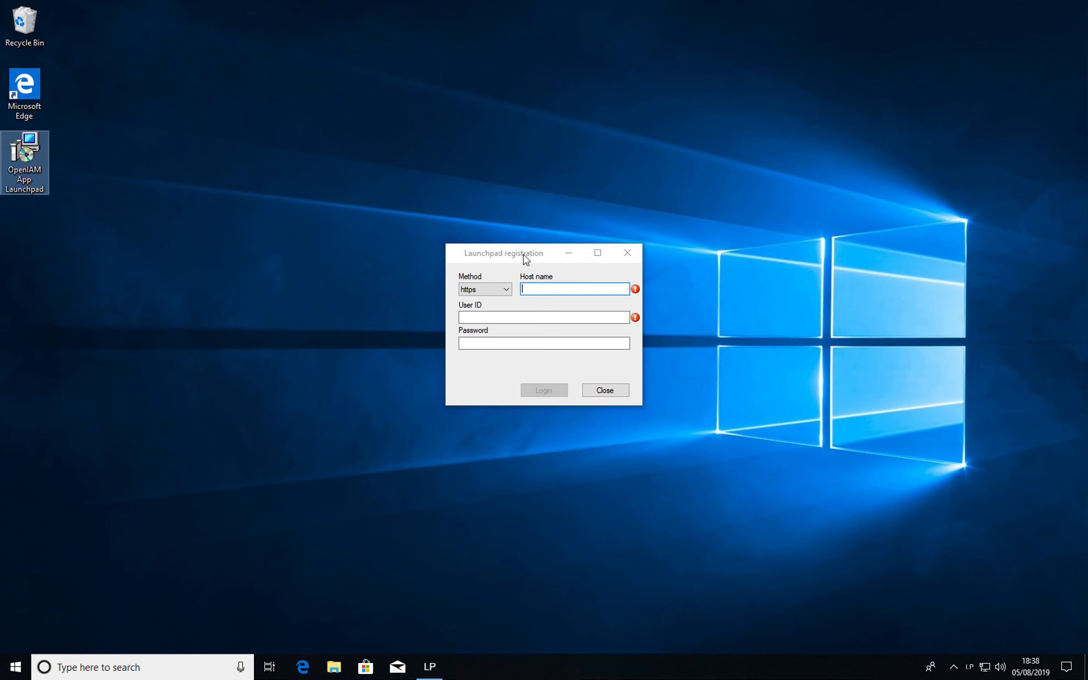
left_click(555, 288)
type("demo.openiam.com")
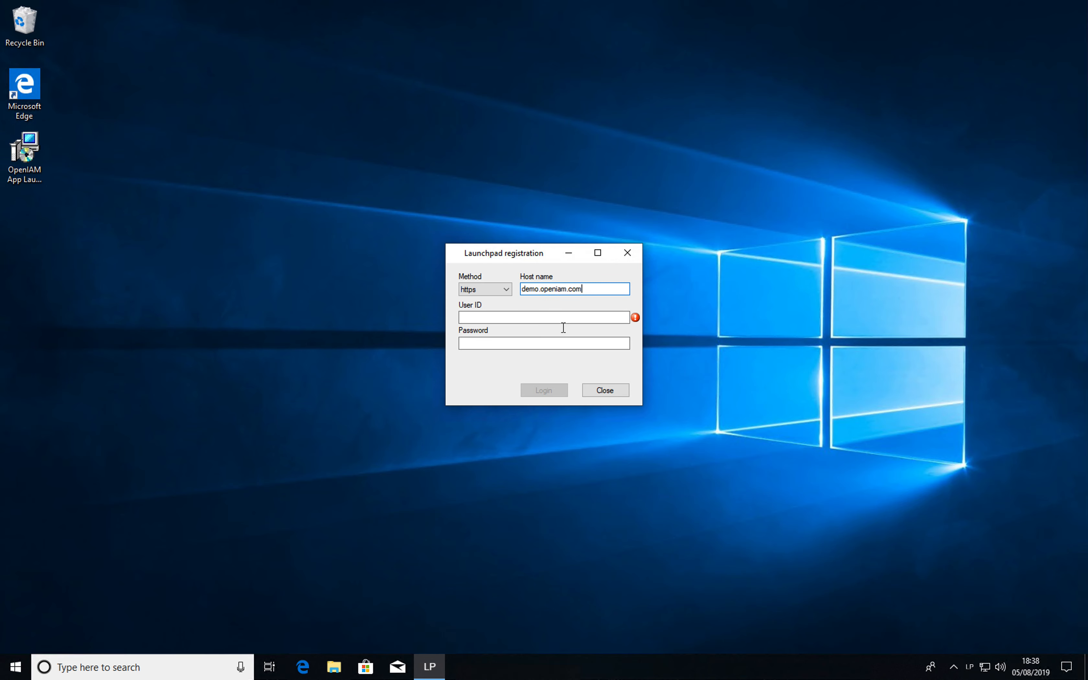
left_click(537, 317)
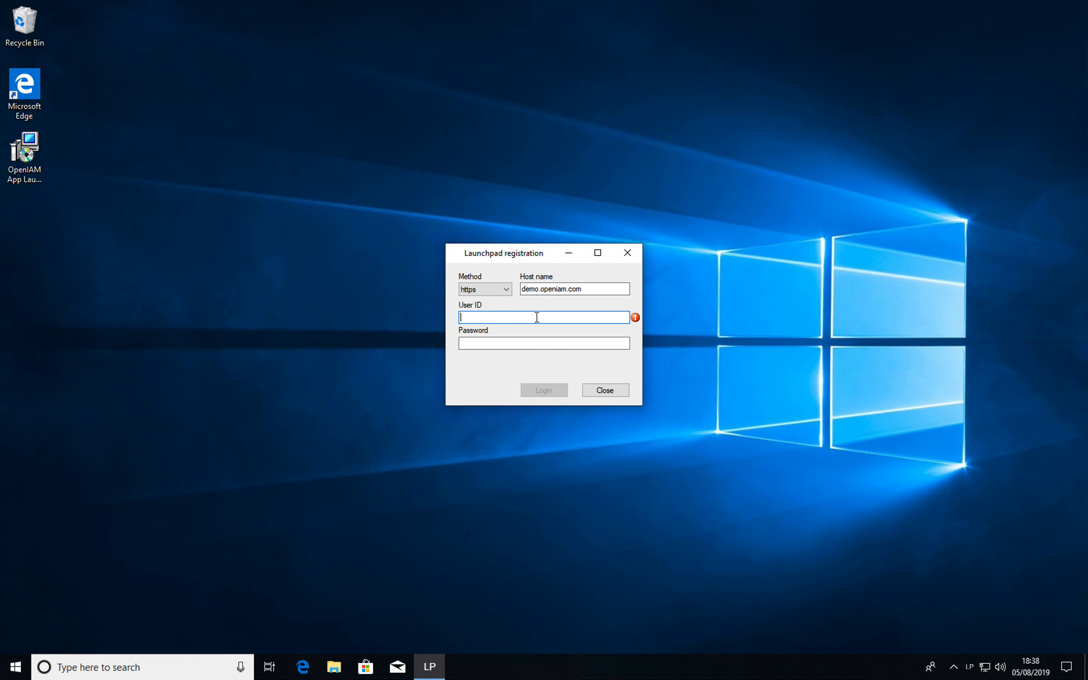
type("sysadmin")
key("Tab")
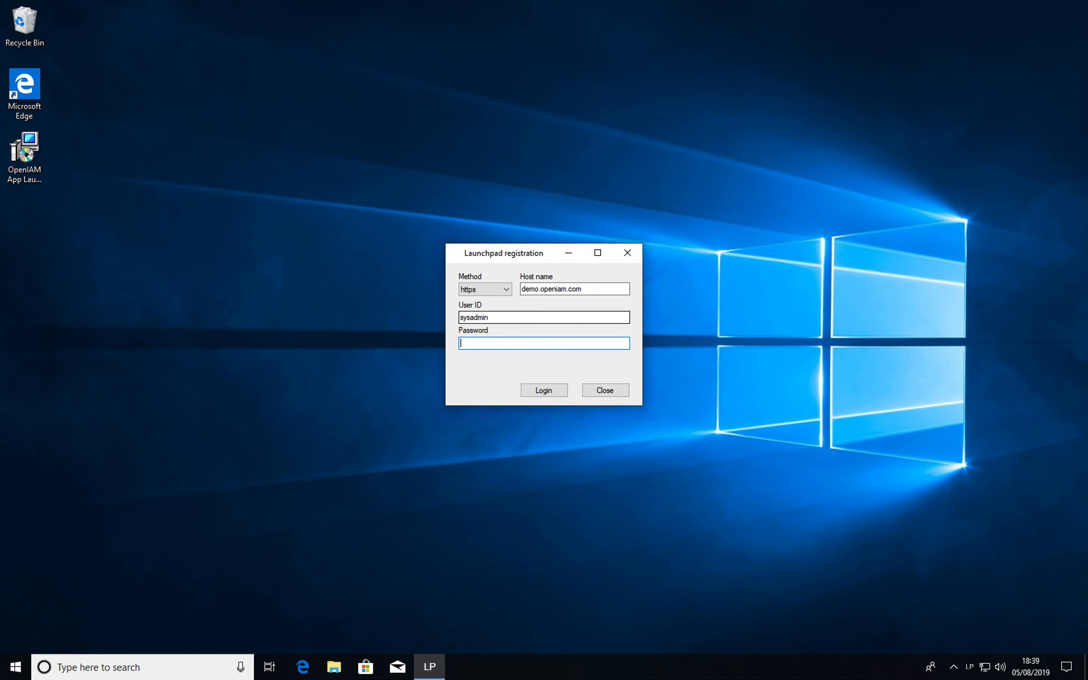
type("********")
left_click(540, 388)
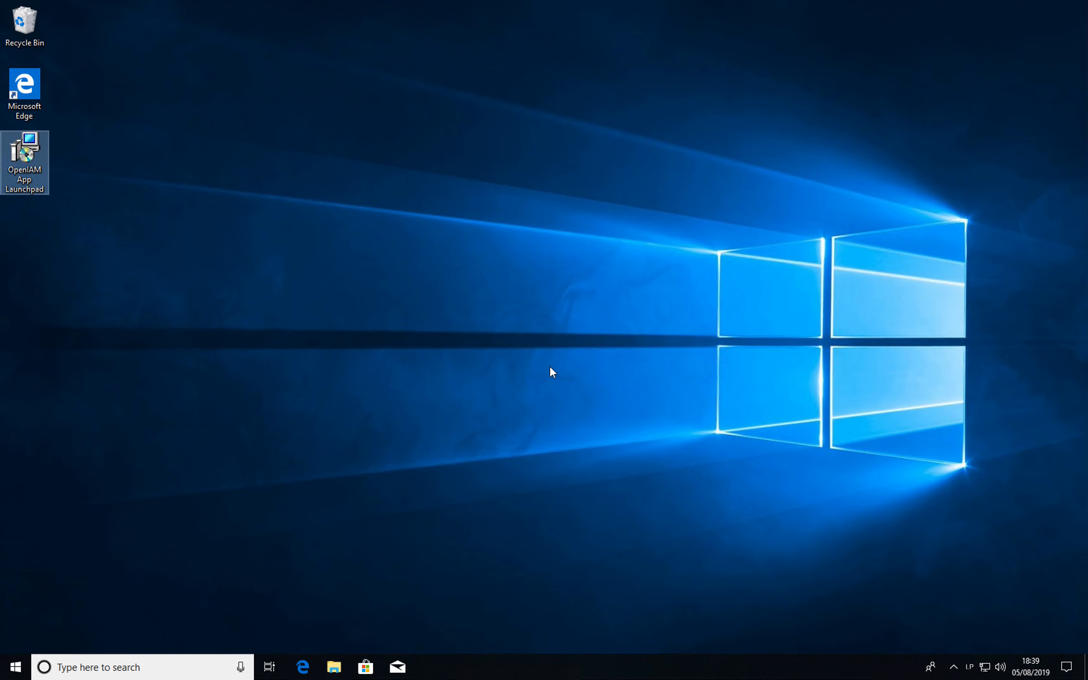
Look through the SSO applications that Launchpad offers in the system tray.
right_click(971, 670)
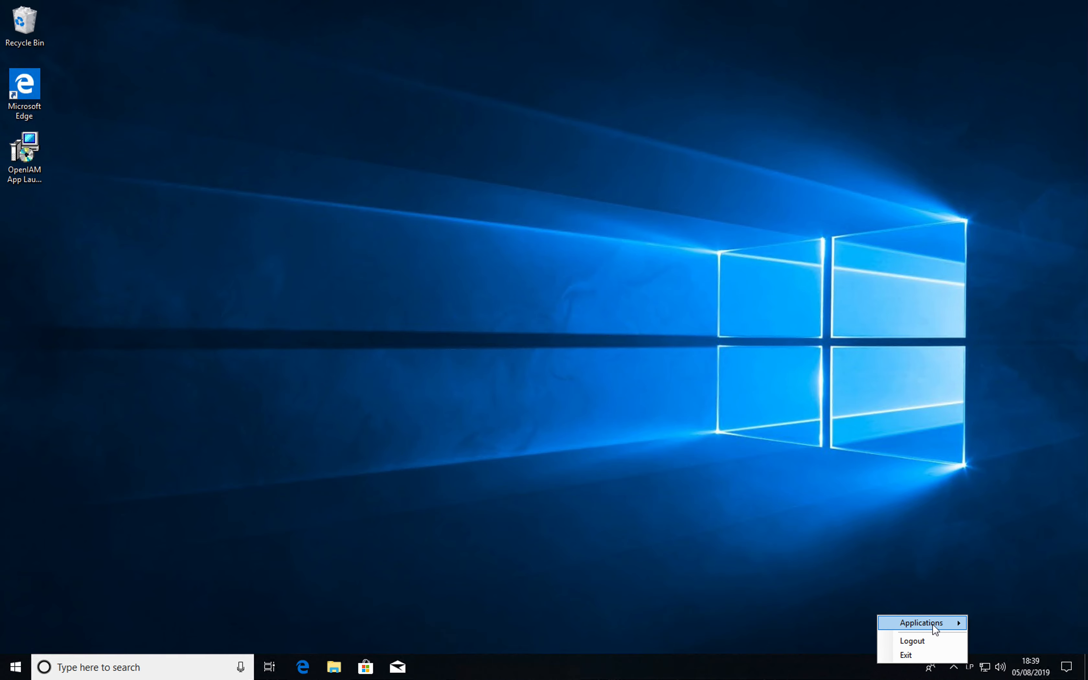
mouse_move(936, 629)
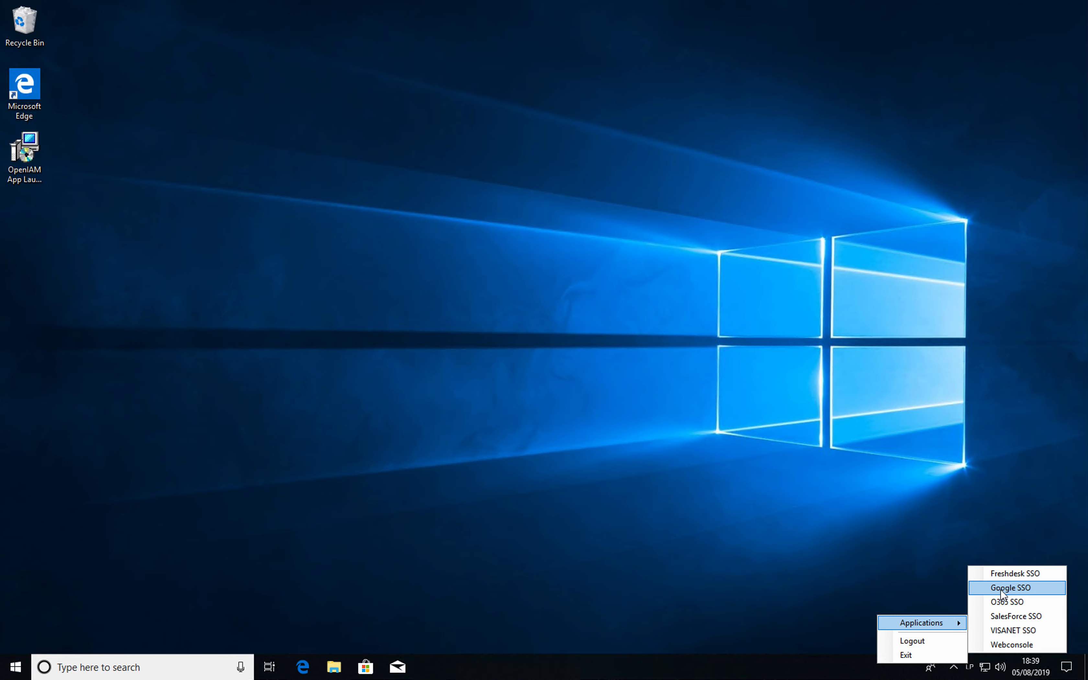
left_click(525, 482)
Switch to Microsoft Edge and open gmail.com.
left_click(303, 667)
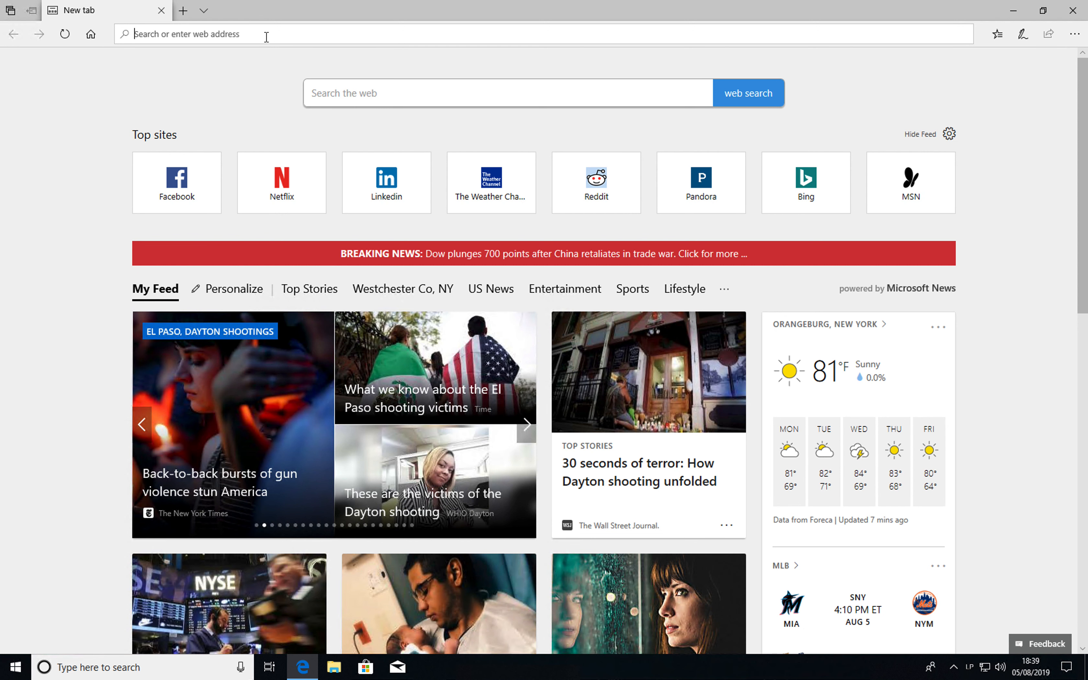
type("gmail.com")
key("Return")
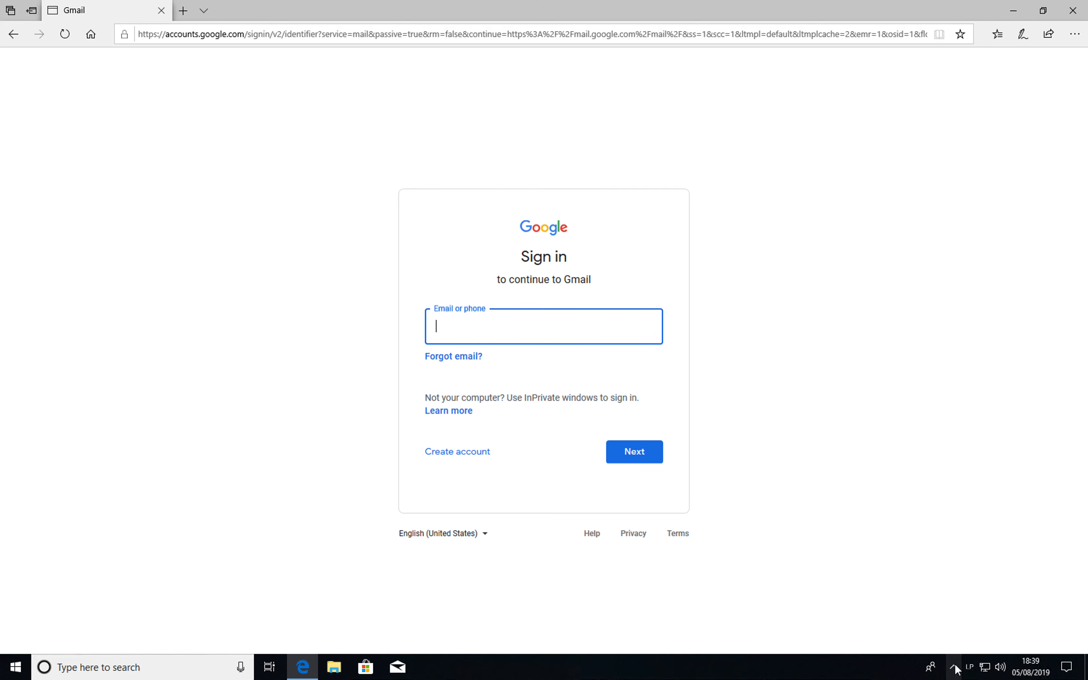
Launch Google SSO from Launchpad and check the Gmail inbox in the first browser tab.
right_click(969, 666)
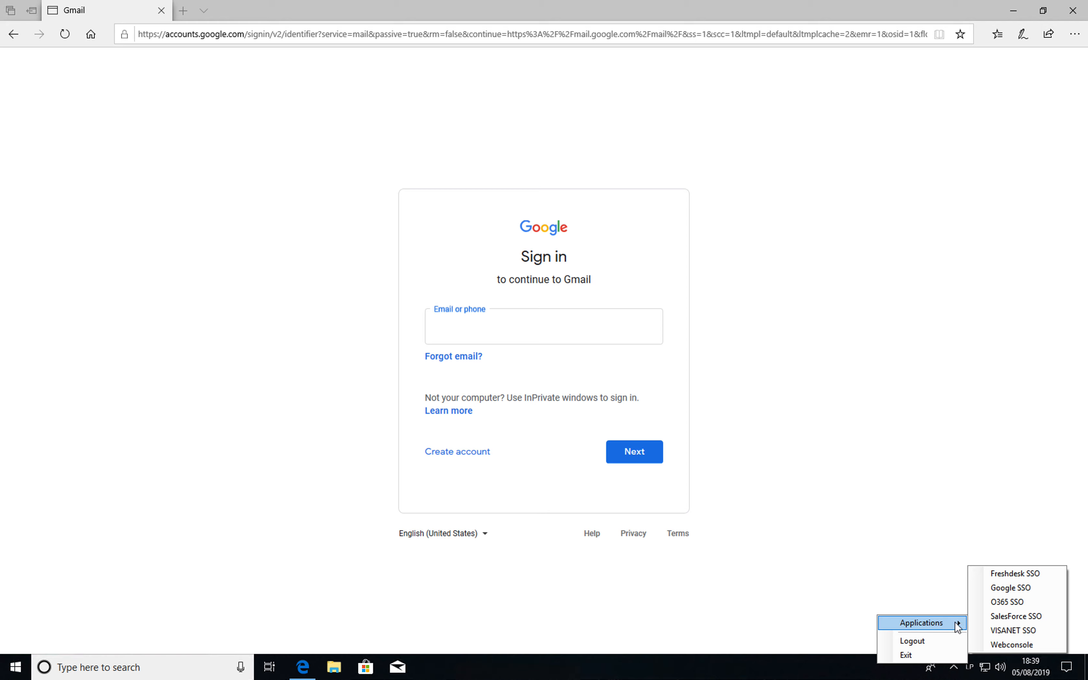
left_click(1003, 590)
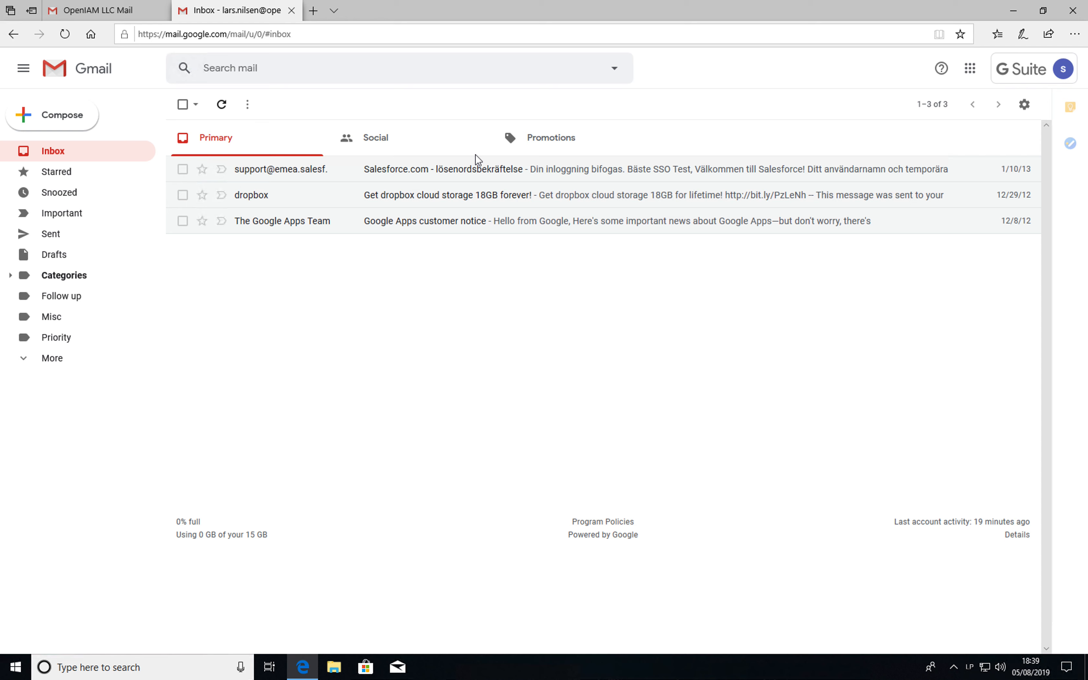
left_click(111, 15)
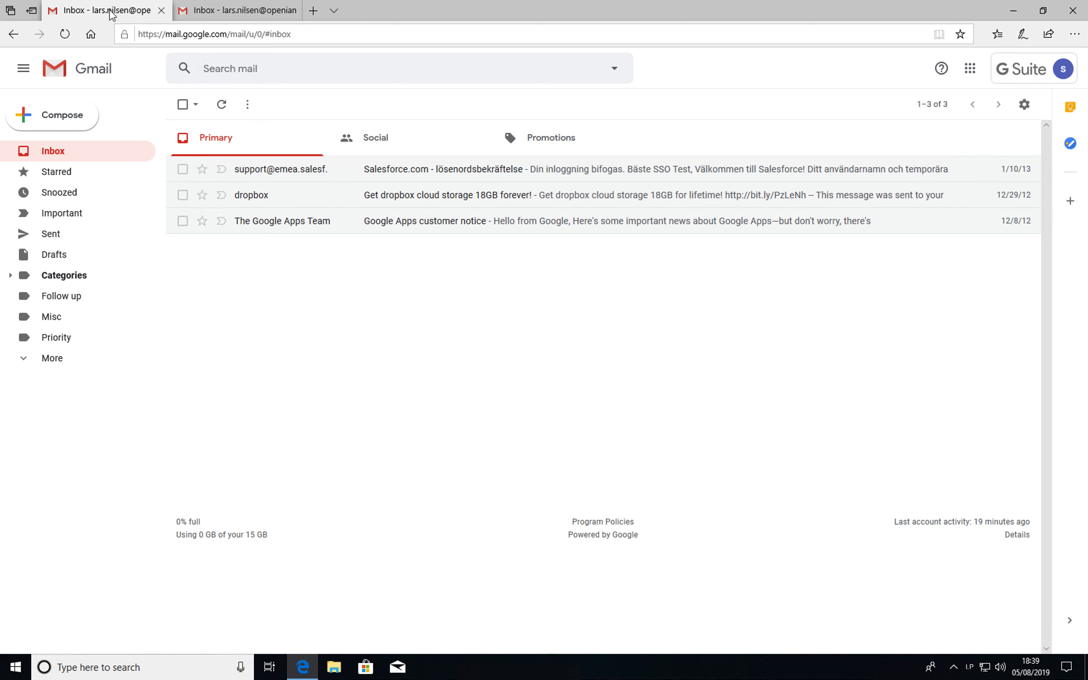
Launch SalesForce SSO from the Launchpad applications.
left_click(953, 670)
left_click(966, 670)
right_click(966, 667)
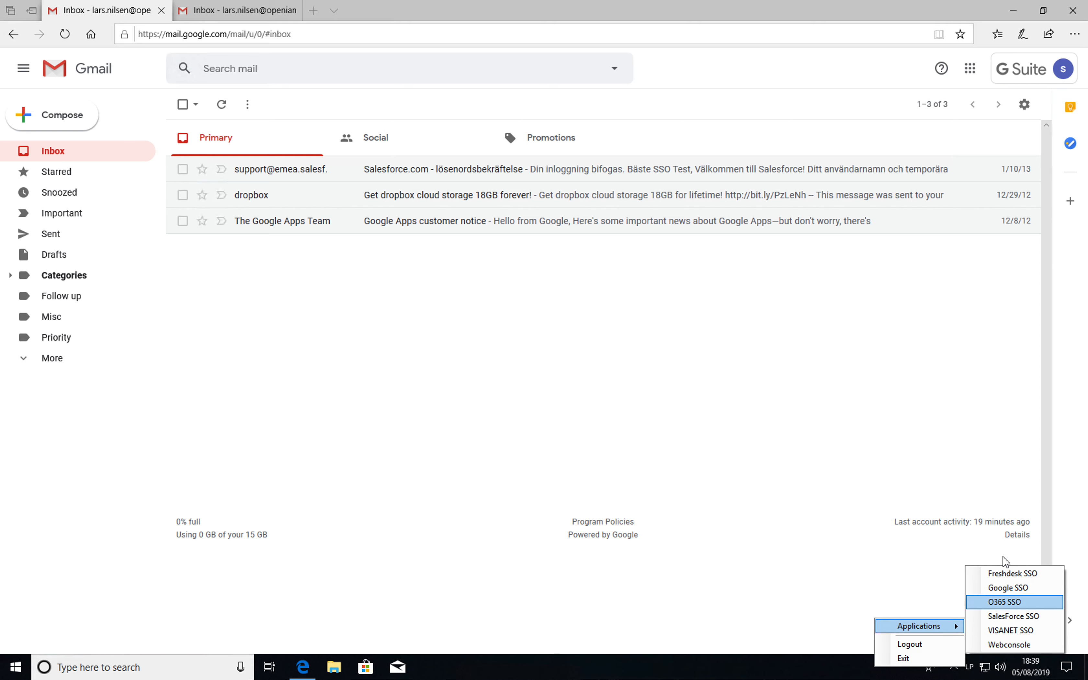
left_click(1013, 618)
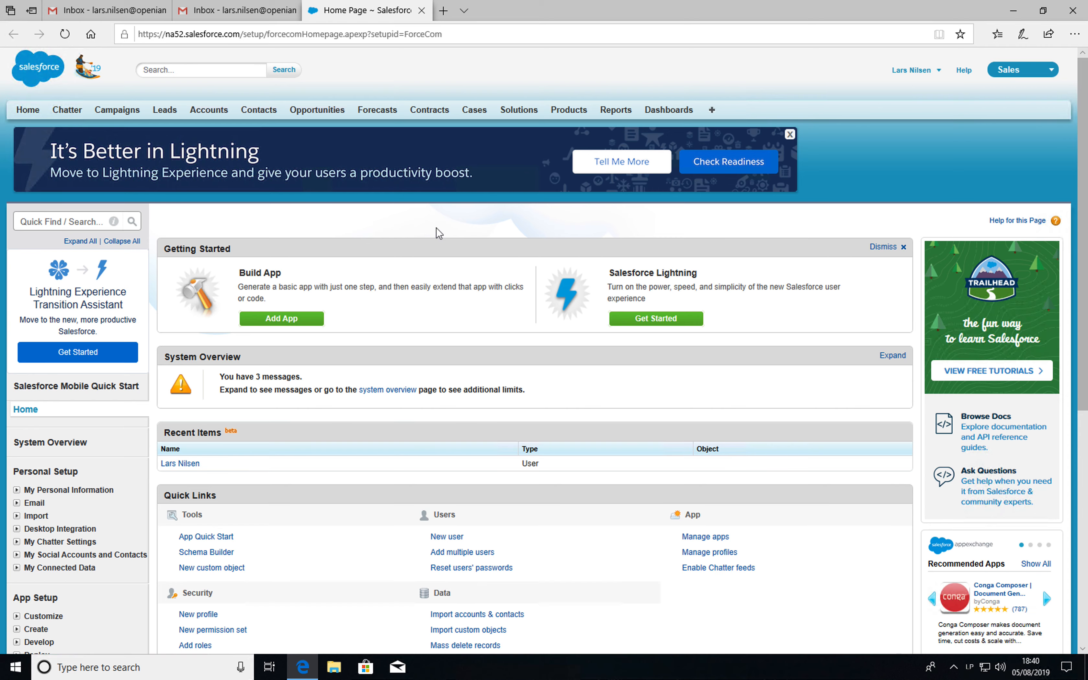
Open demo.openiam.com/selfservice in a new browser tab and show the My Applications page.
left_click(443, 10)
type("demo")
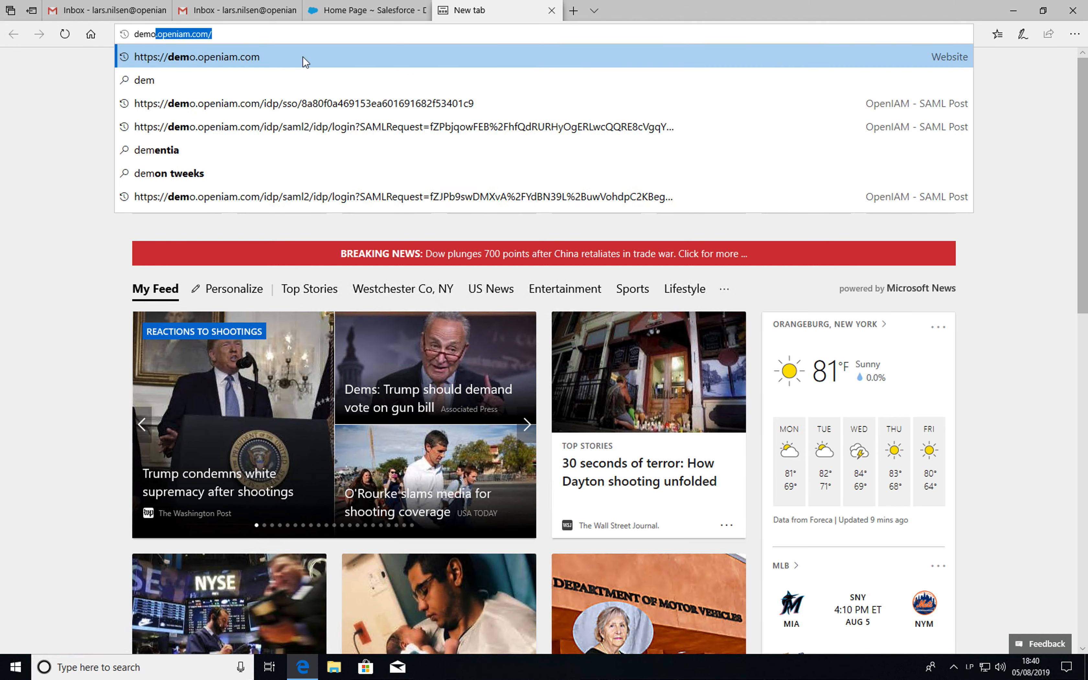
type(".openiam")
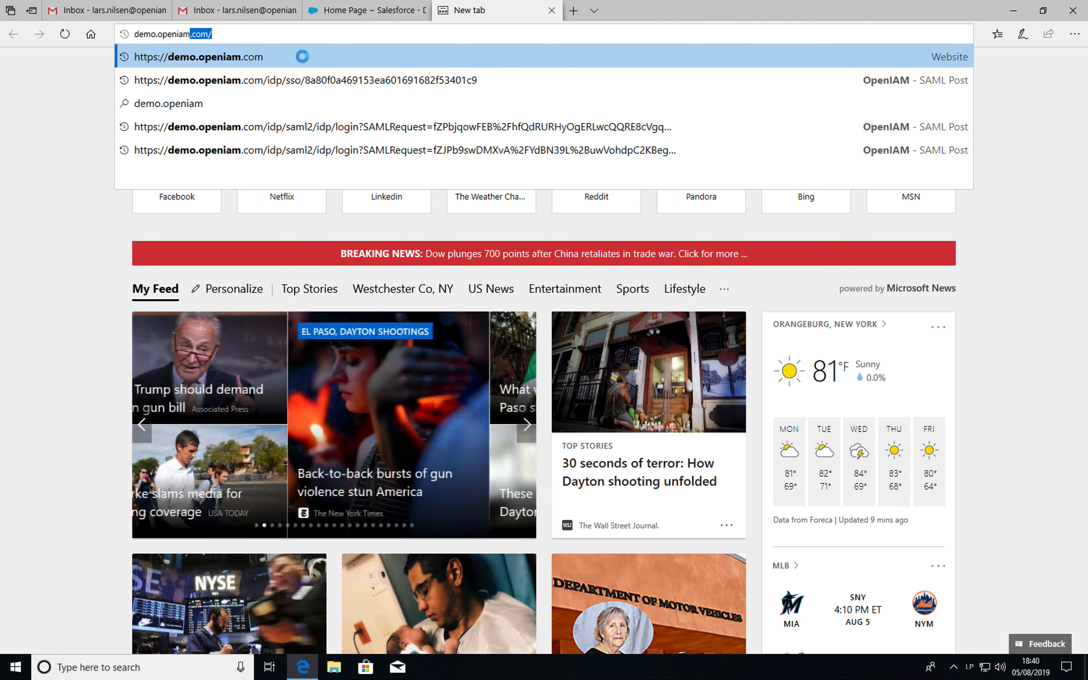
type(".com/s")
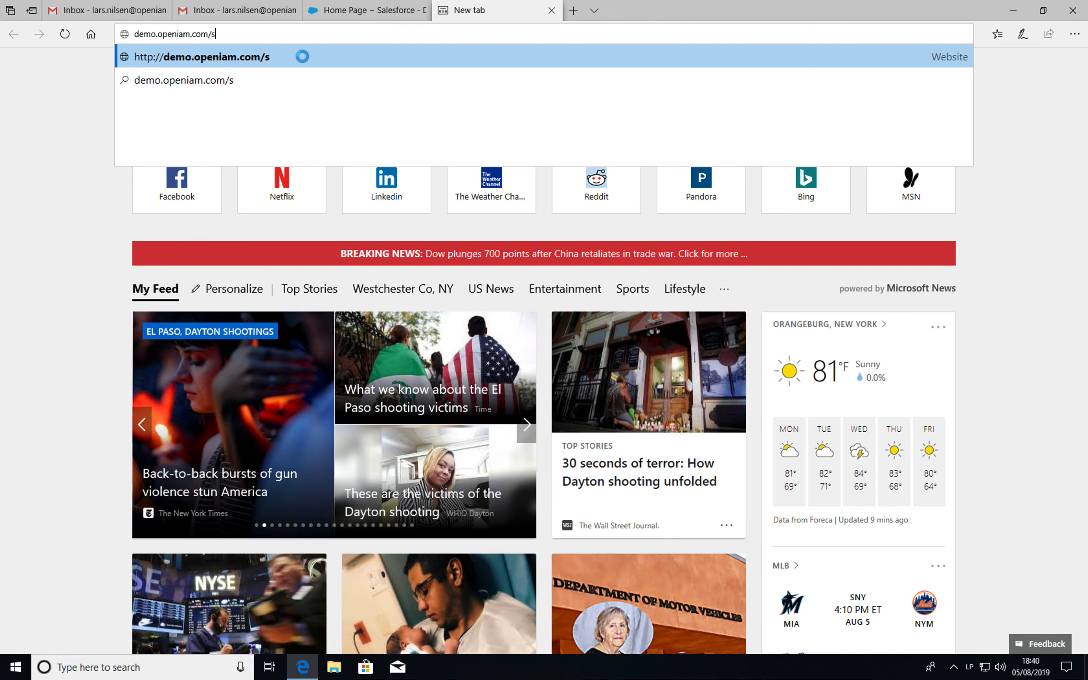
type("elfservice")
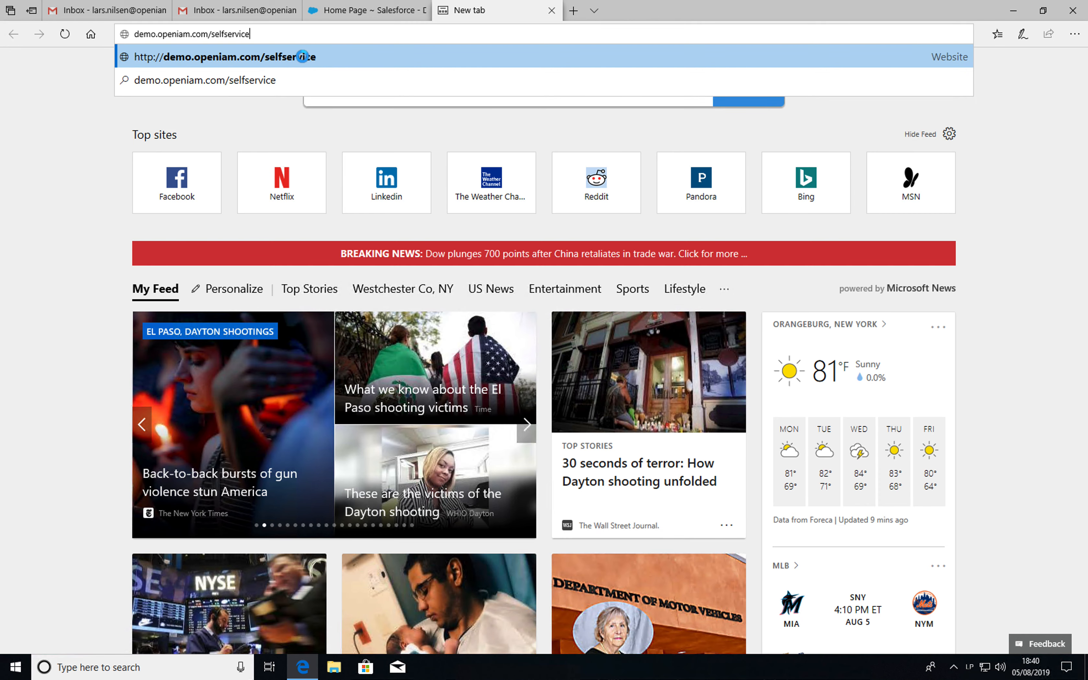
key("Return")
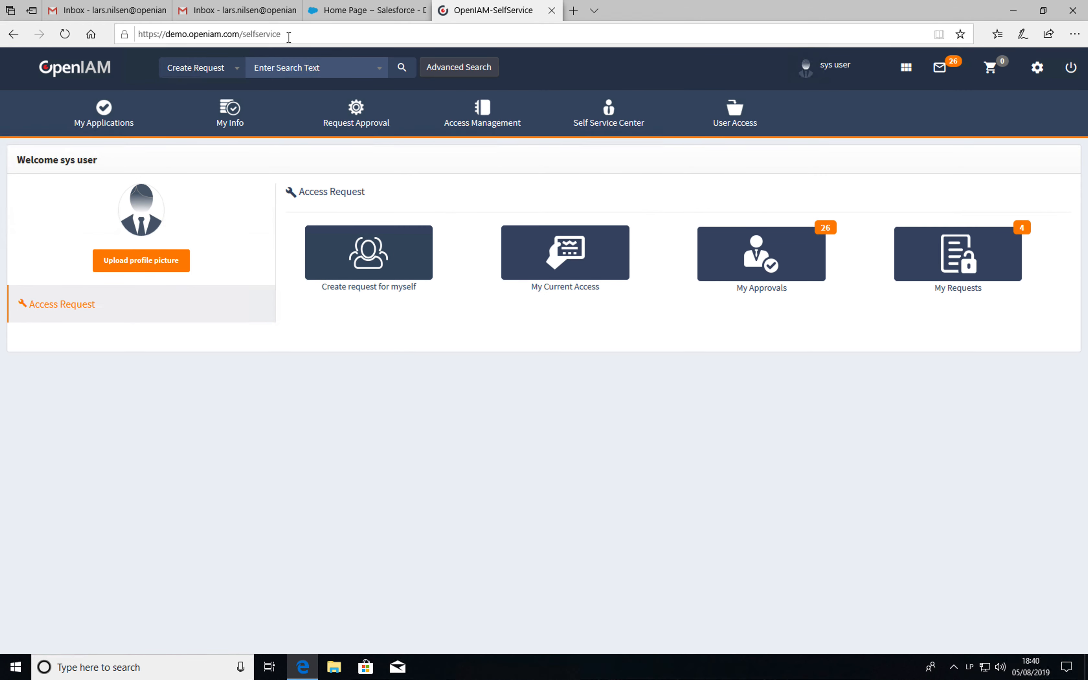
left_click(104, 109)
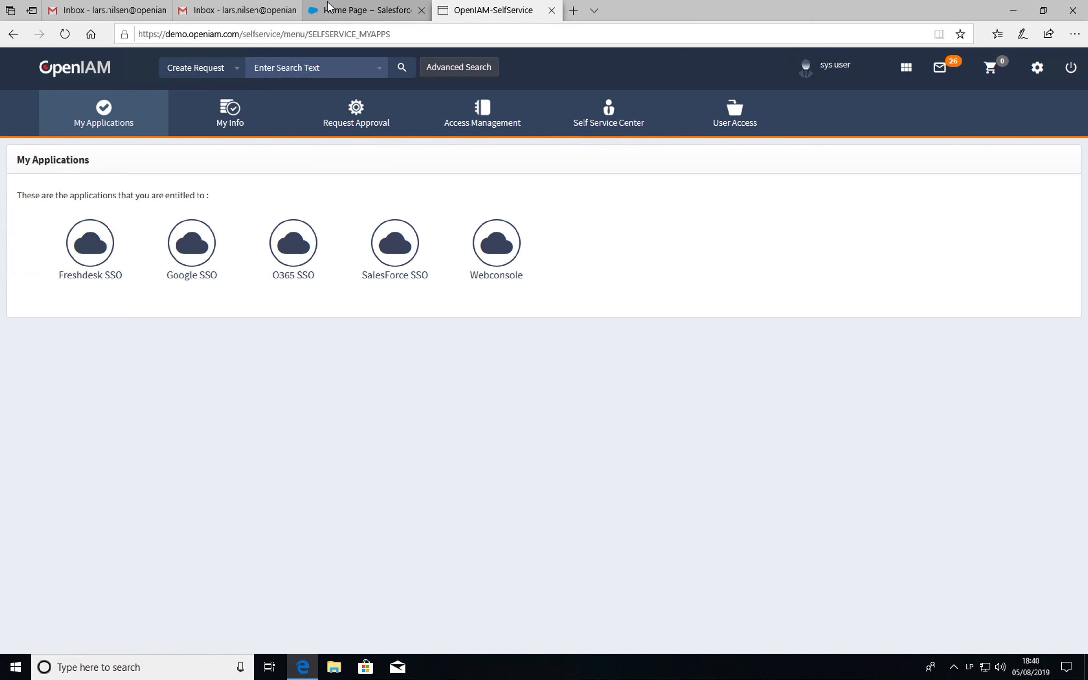
Revisit the open Salesforce home page and the second Gmail inbox.
mouse_move(331, 13)
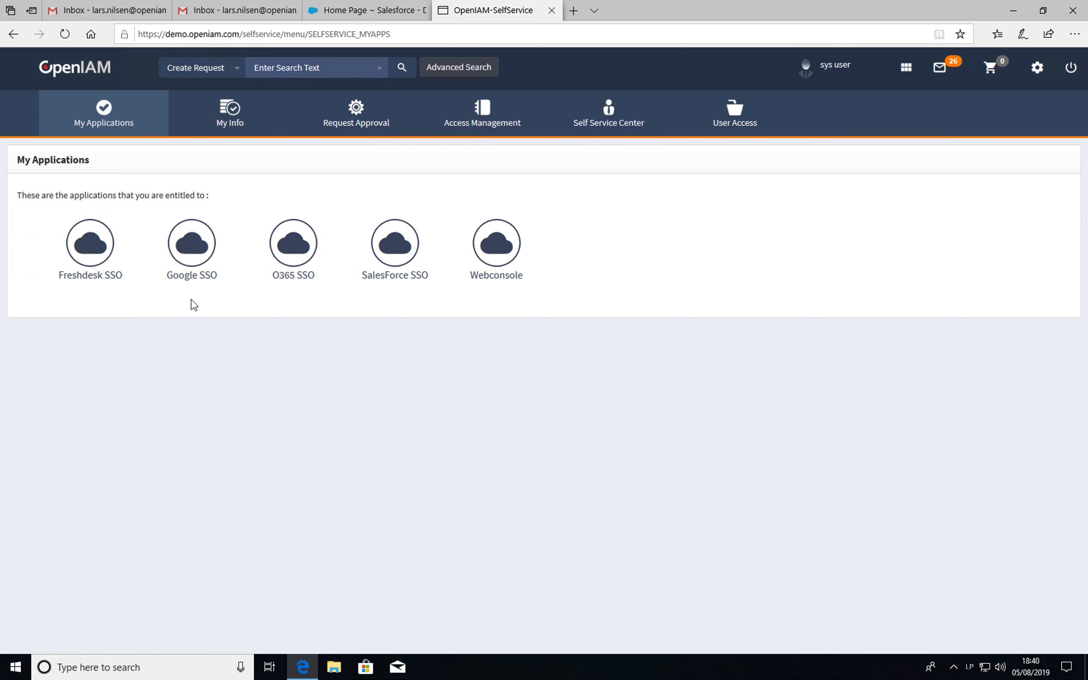
left_click(335, 14)
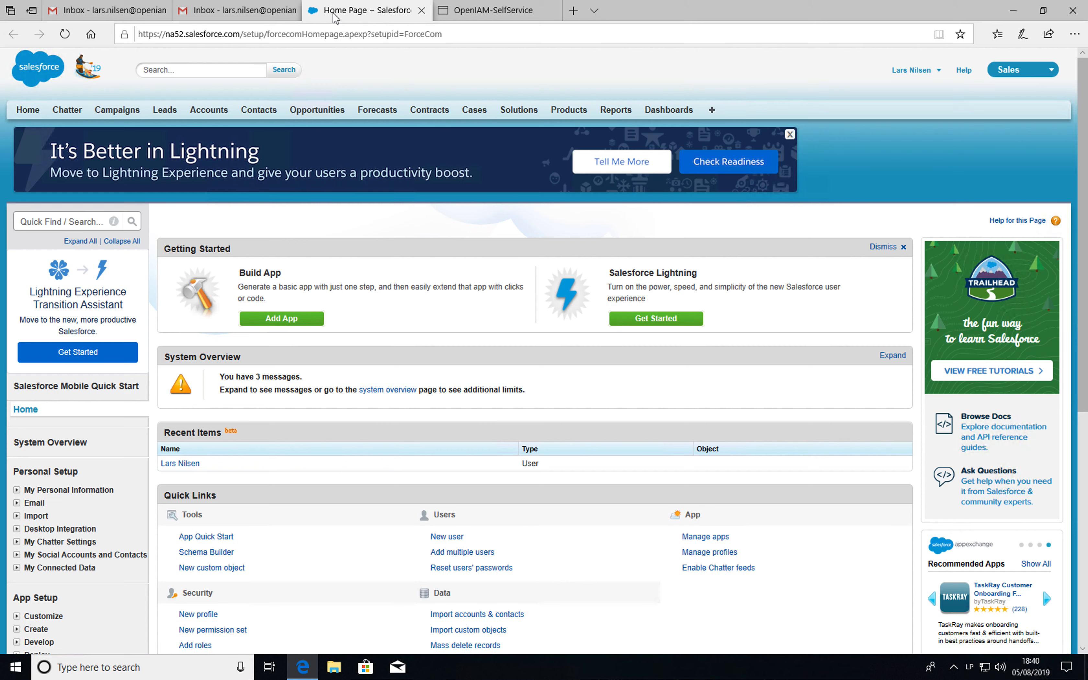
left_click(230, 11)
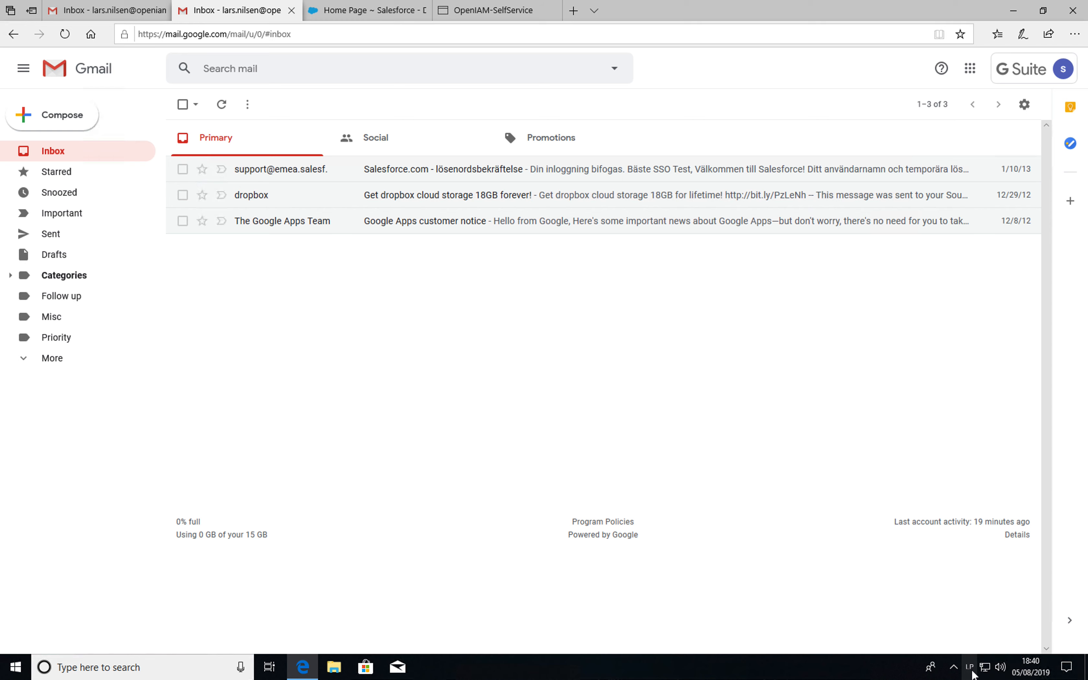
left_click(493, 12)
left_click(250, 34)
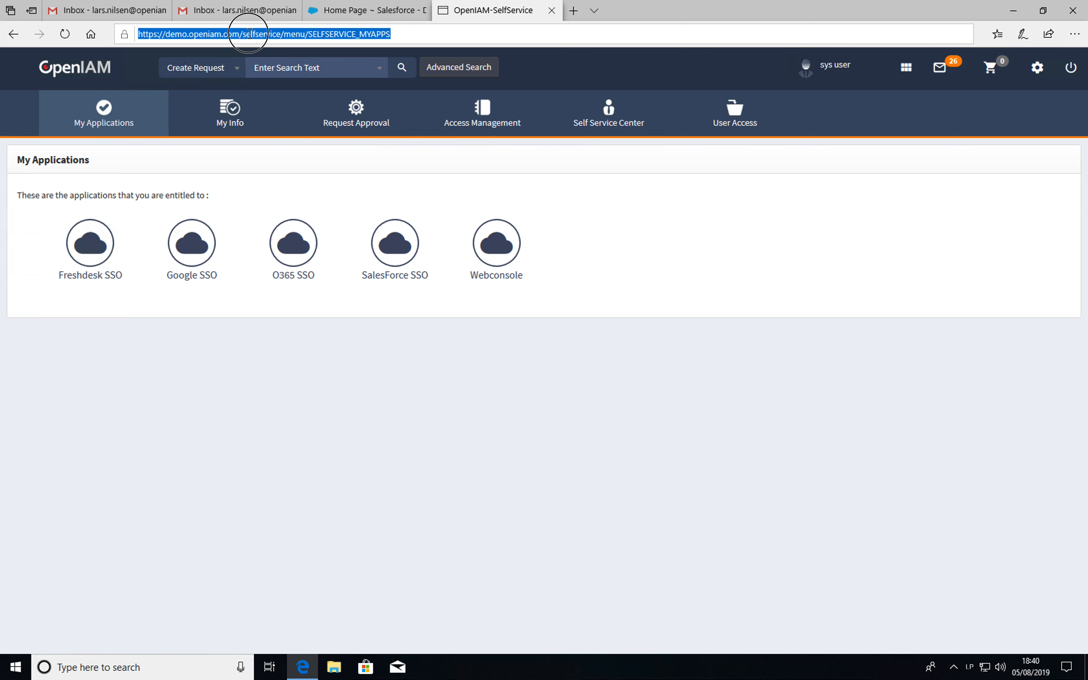
left_click(250, 34)
left_click_drag(243, 35, 488, 35)
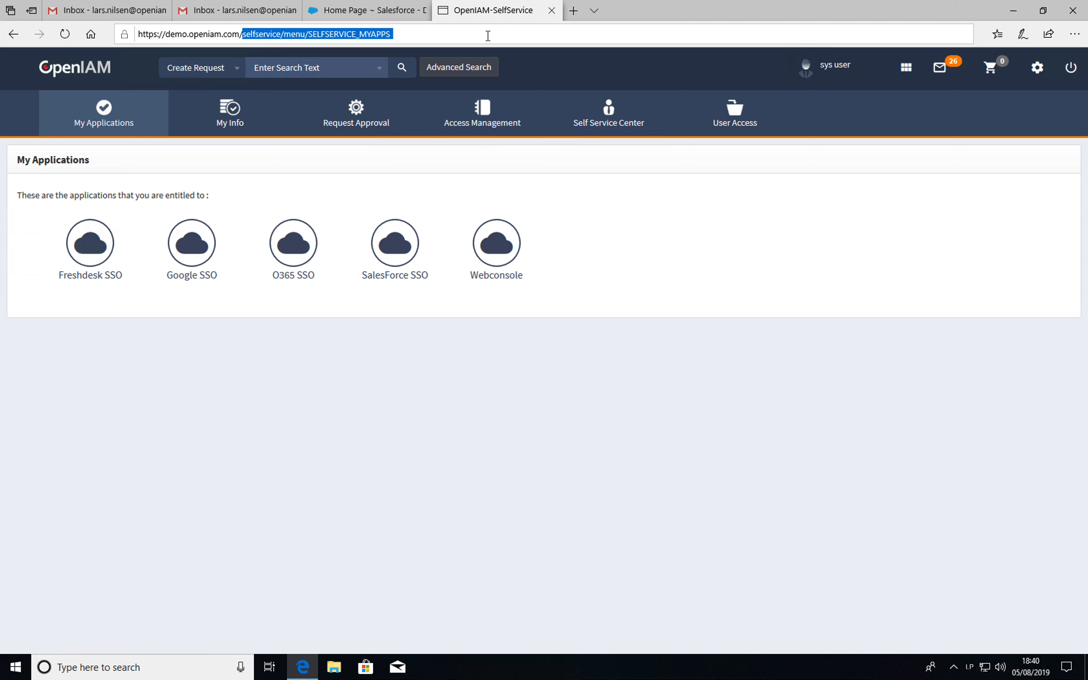
type("webconsole")
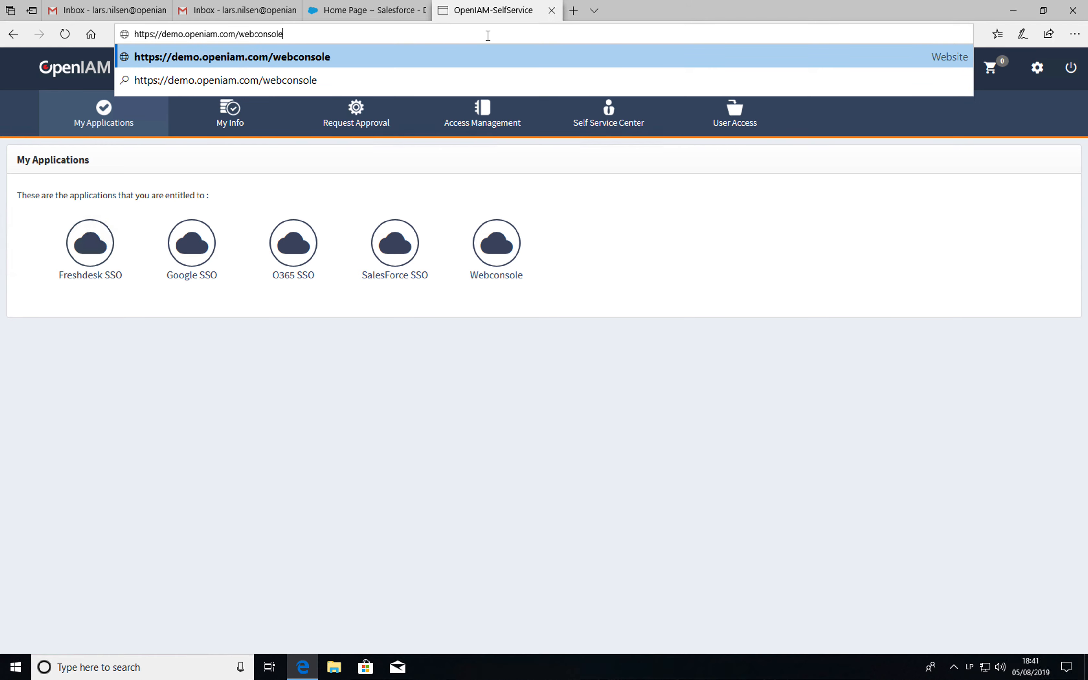
key("Return")
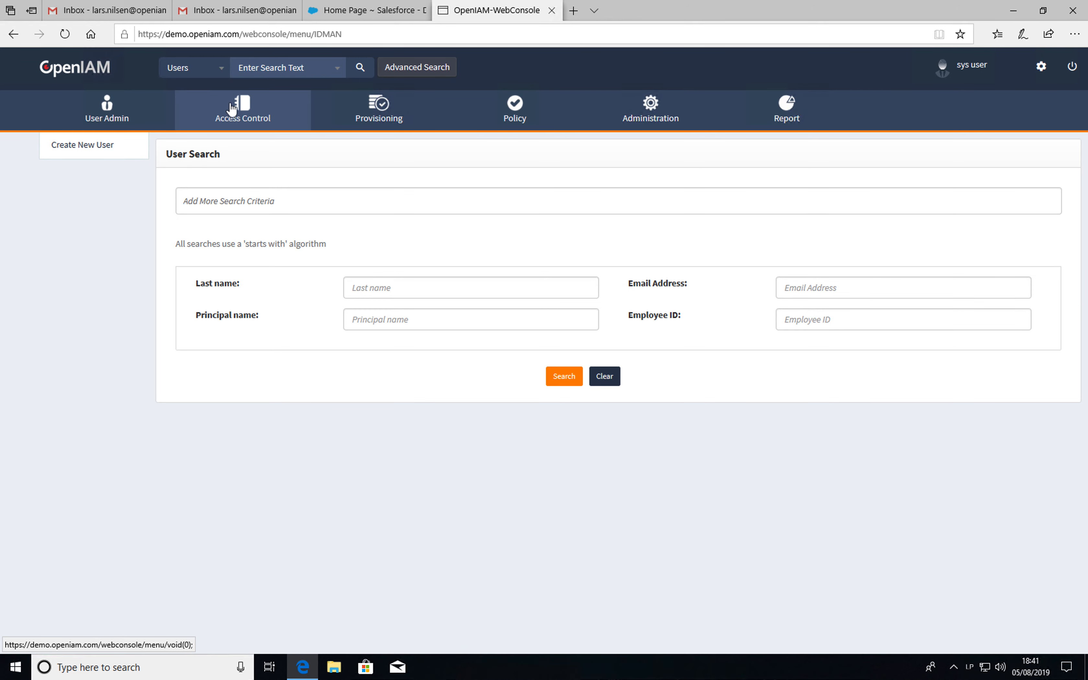
Open the App Launcher authentication provider for editing and review its OAuth2 client settings.
left_click(243, 107)
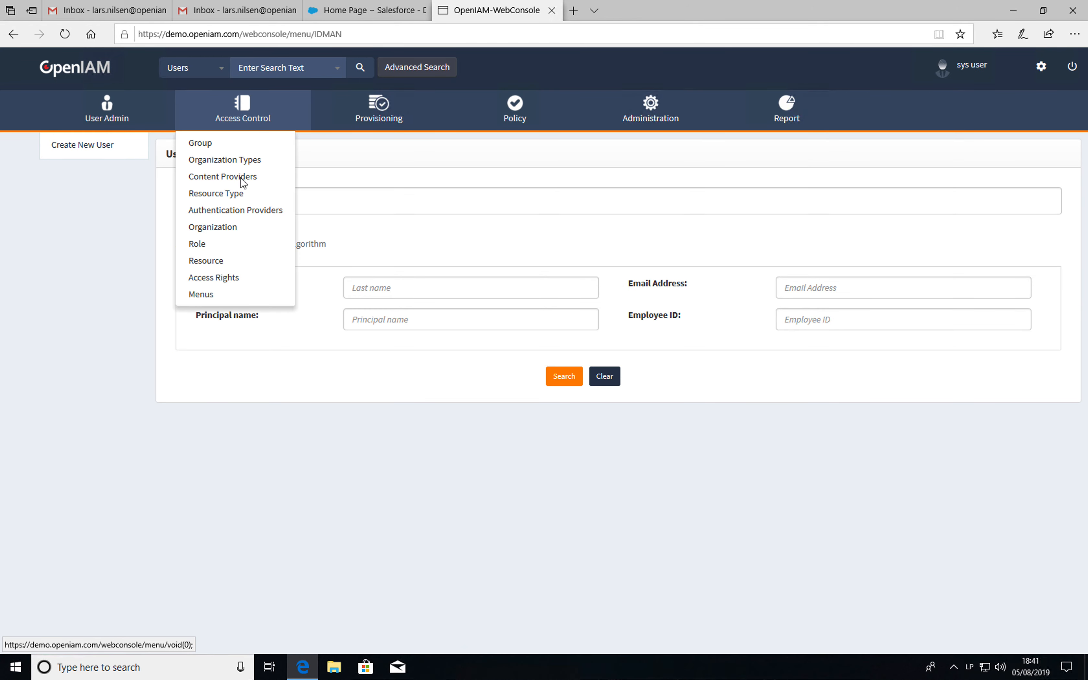
left_click(231, 214)
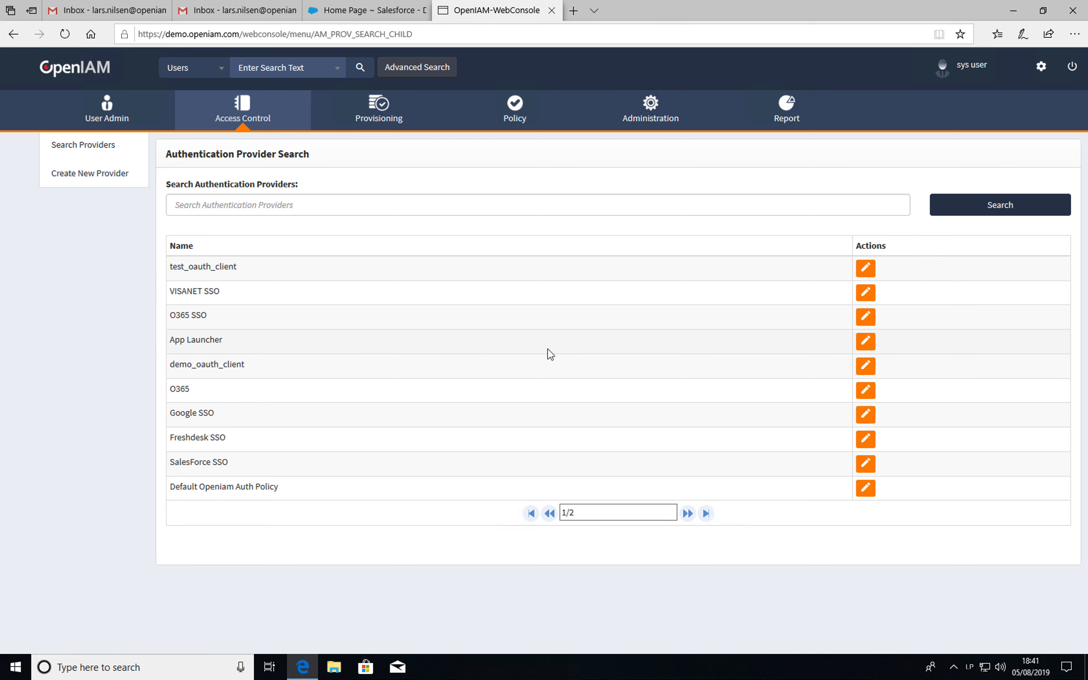
left_click(866, 342)
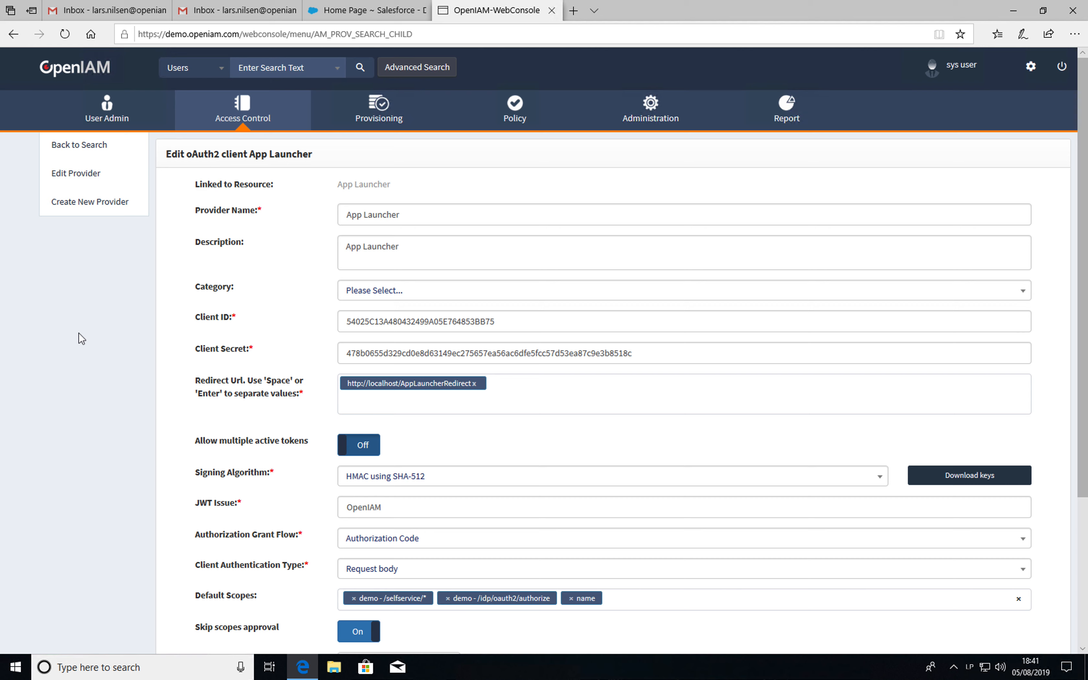
scroll(92, 347, "down", 2)
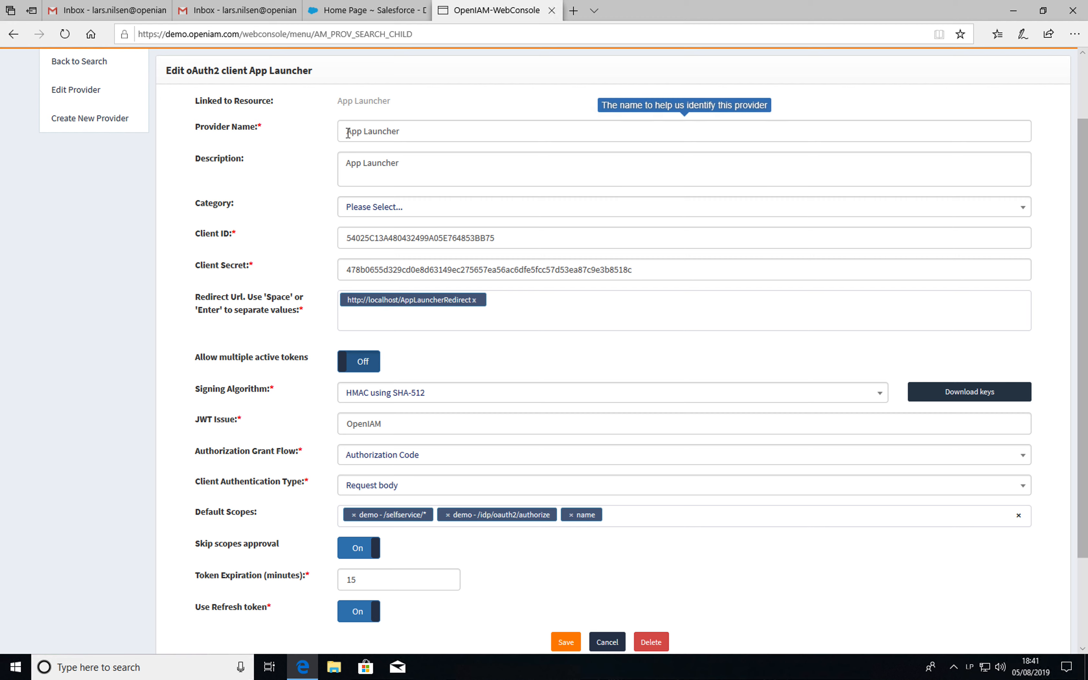
scroll(155, 258, "down", 1)
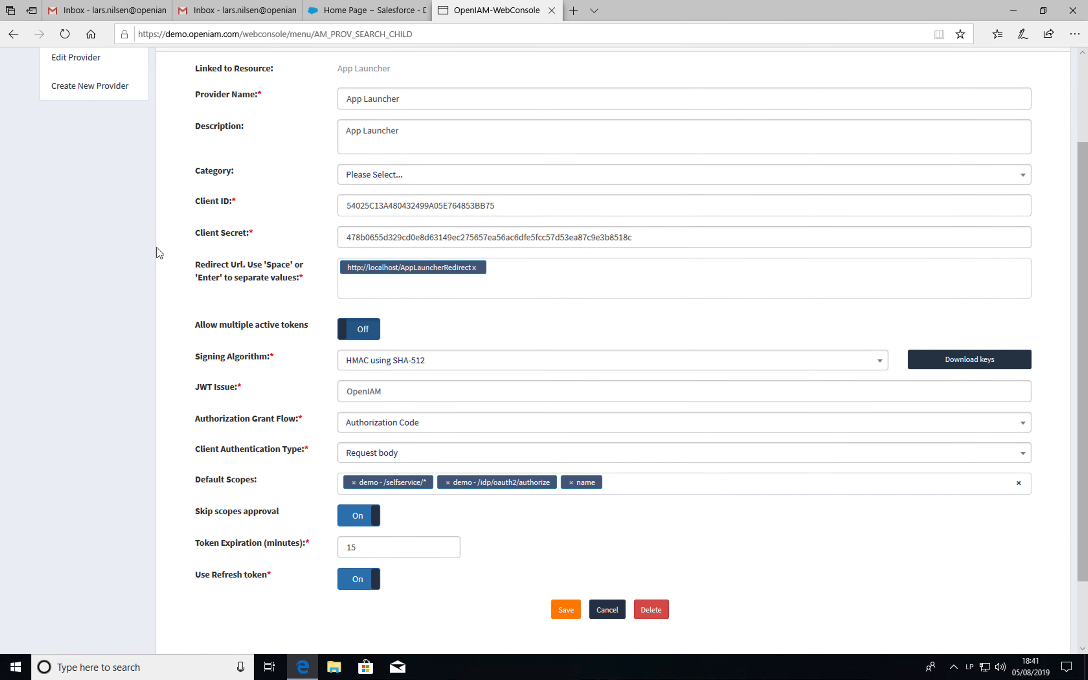
scroll(159, 252, "up", 1)
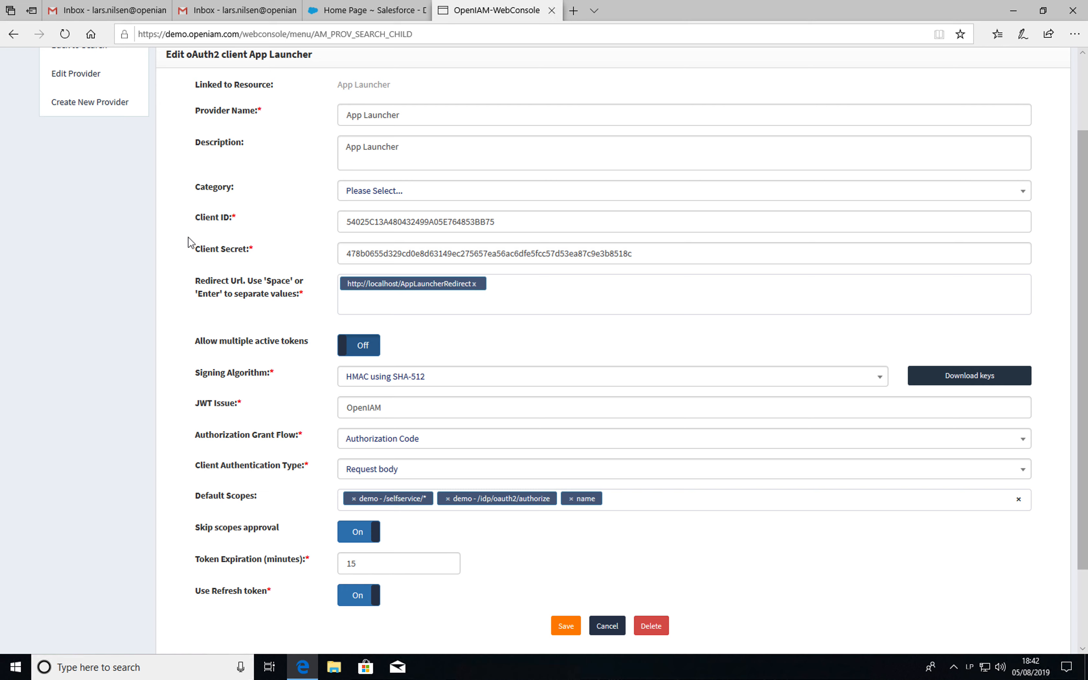
scroll(189, 243, "up", 2)
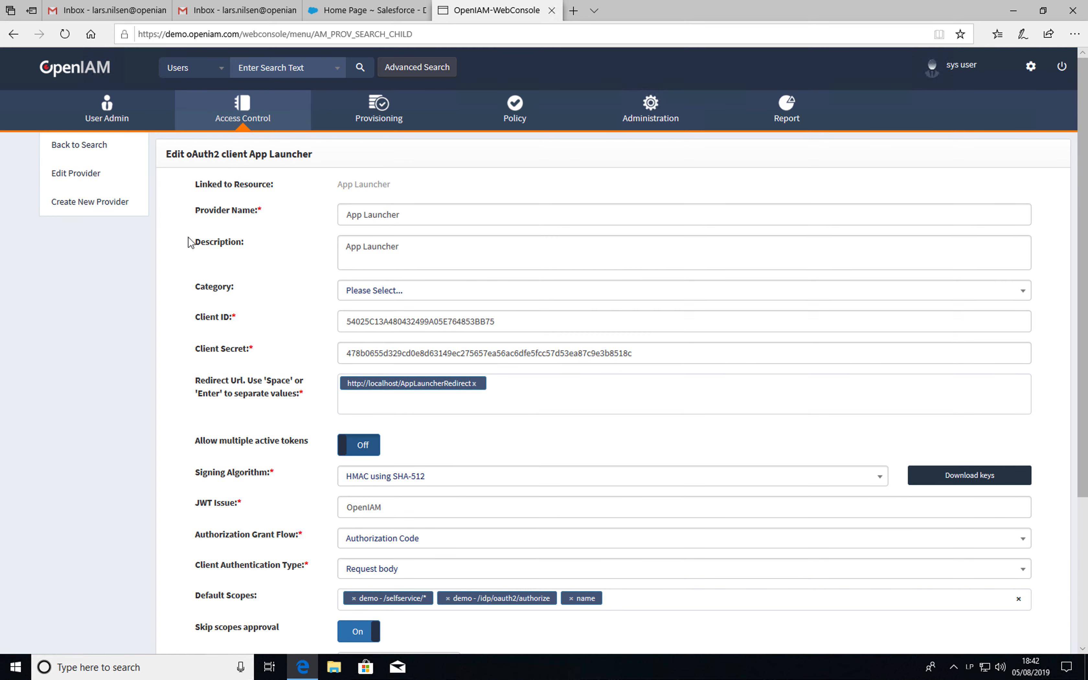
Open the role search list under access control and set it to show 100 roles per page.
left_click(243, 109)
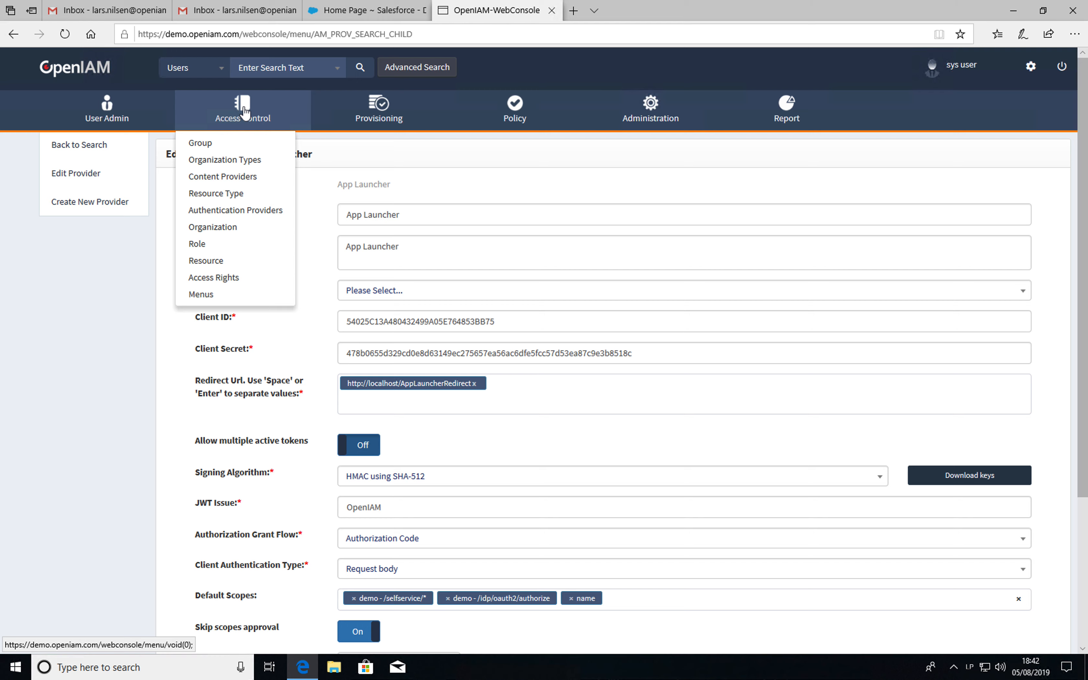
left_click(197, 244)
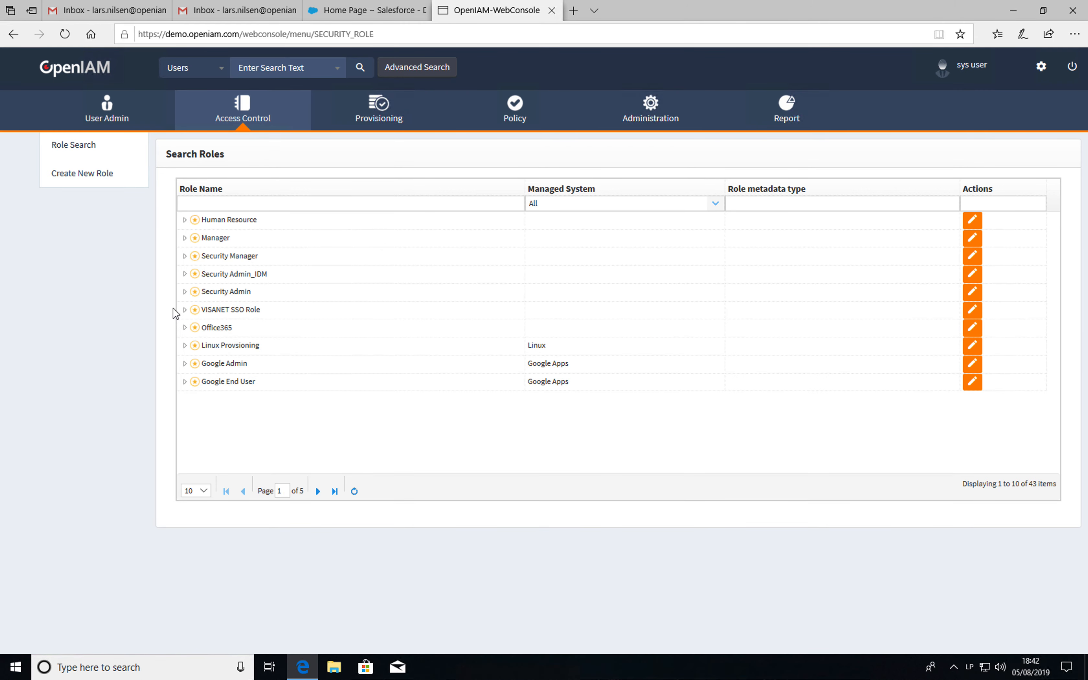
left_click(201, 495)
left_click(191, 513)
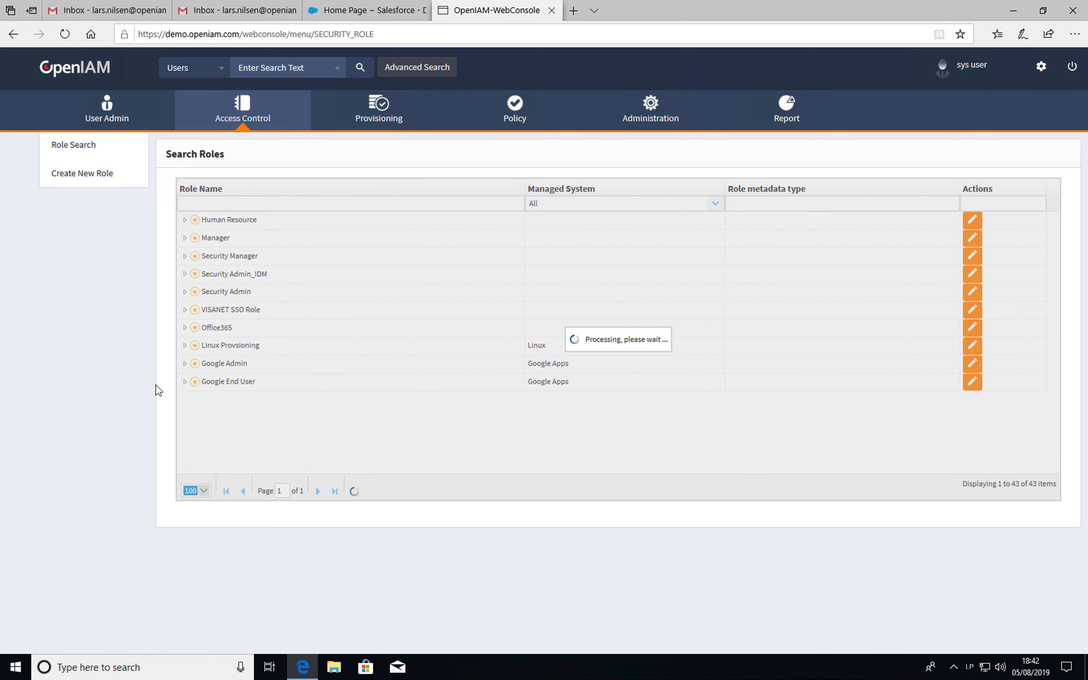
Find the App Launcher role, open it for editing and review its role entitlements.
scroll(272, 370, "down", 4)
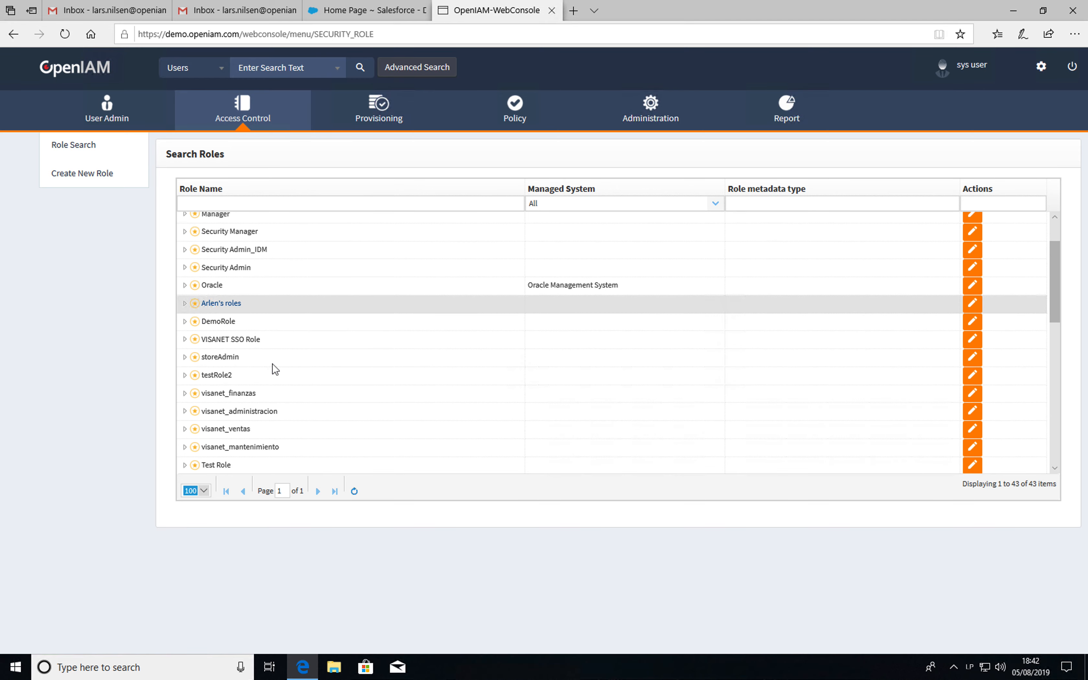
scroll(272, 370, "down", 7)
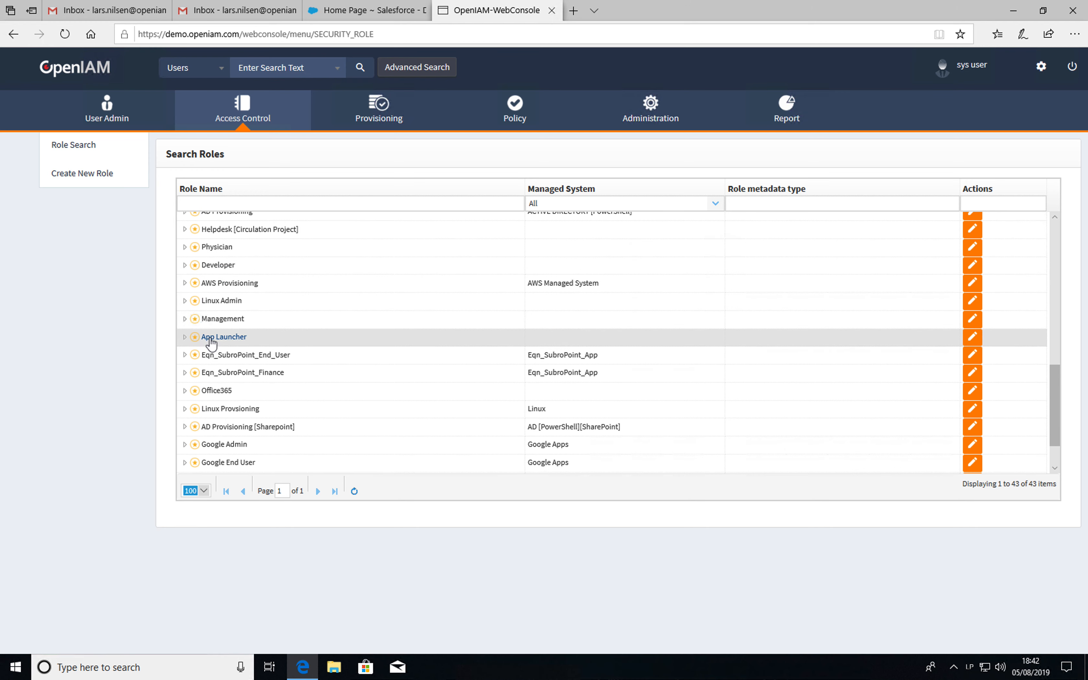
left_click(973, 337)
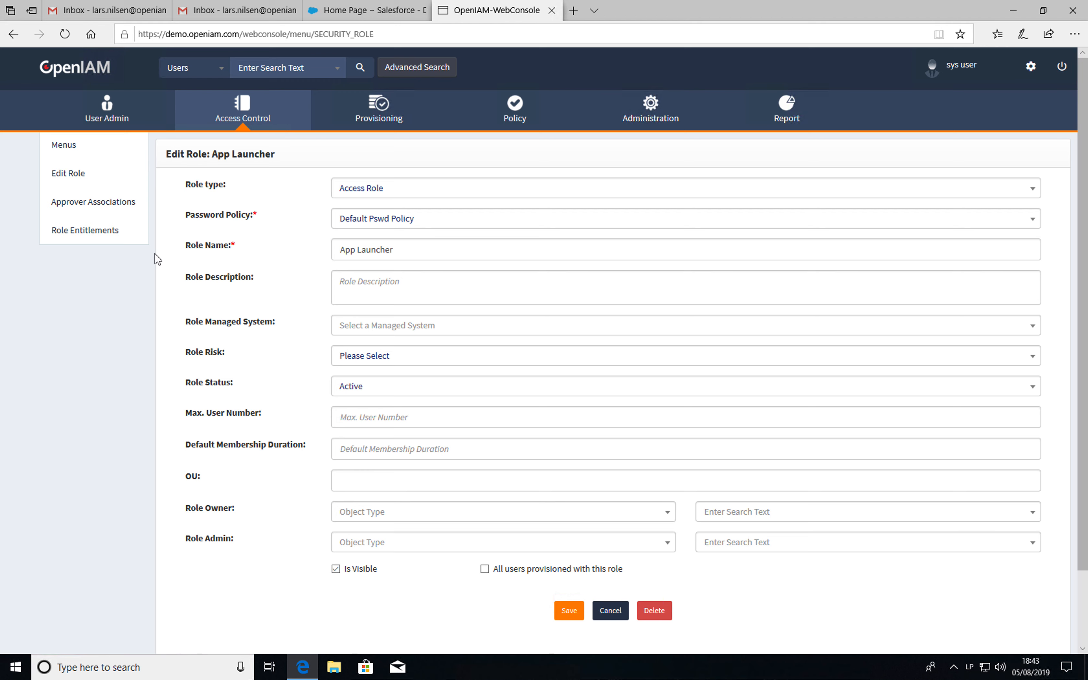
left_click(86, 237)
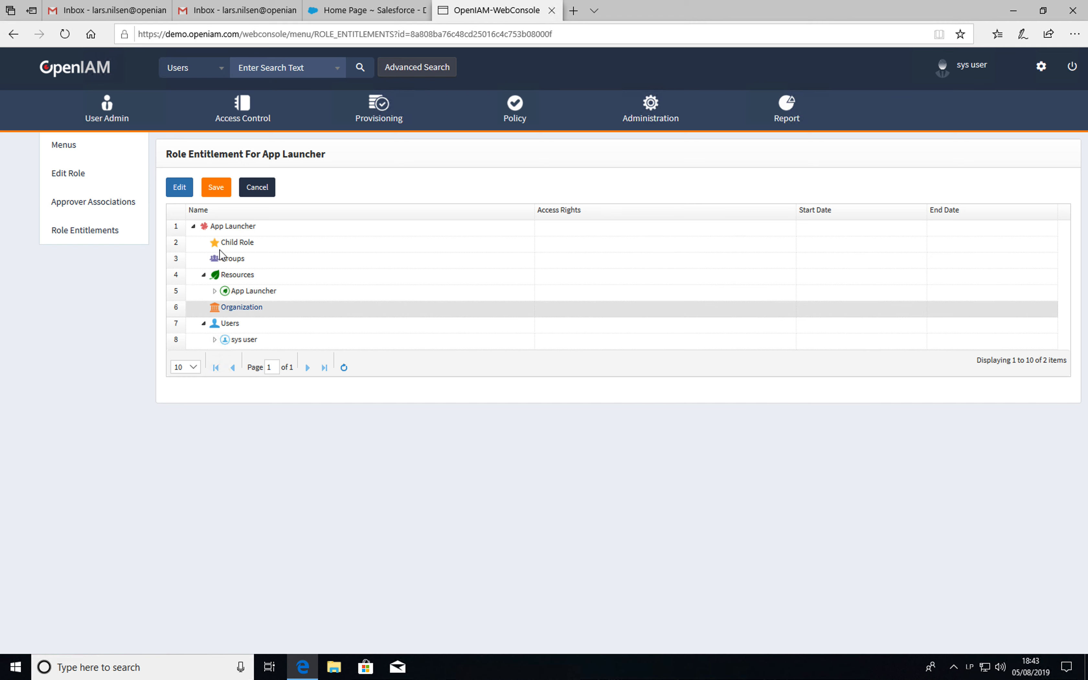
left_click(232, 227)
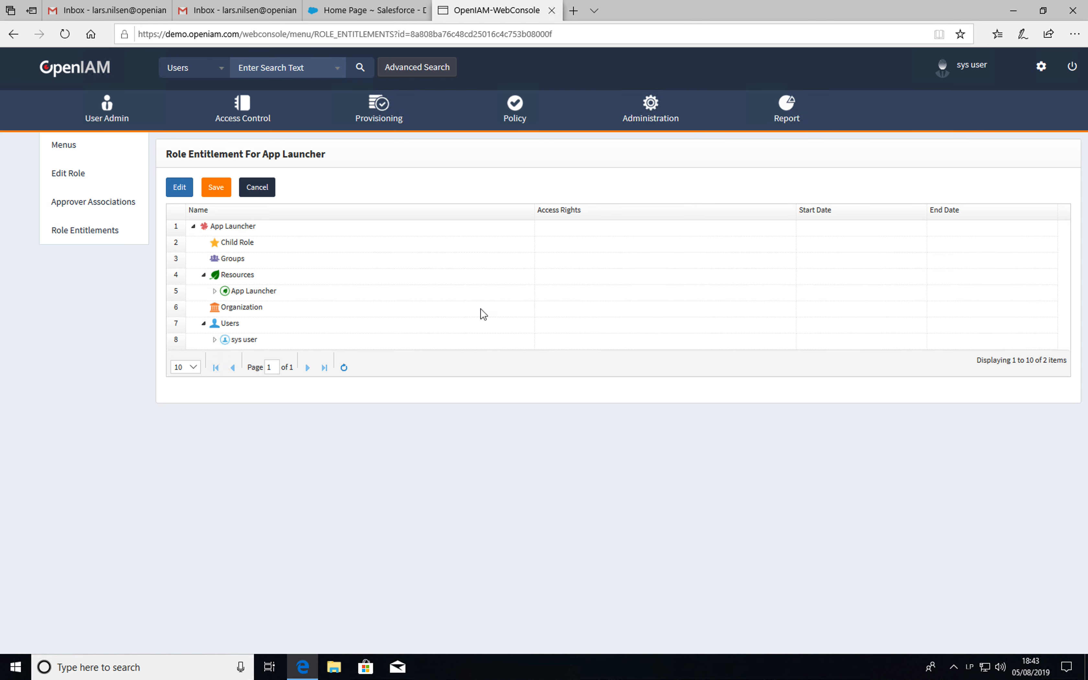
Open the system configuration property values and examine the Application Launcher OAuth client setting.
left_click(658, 115)
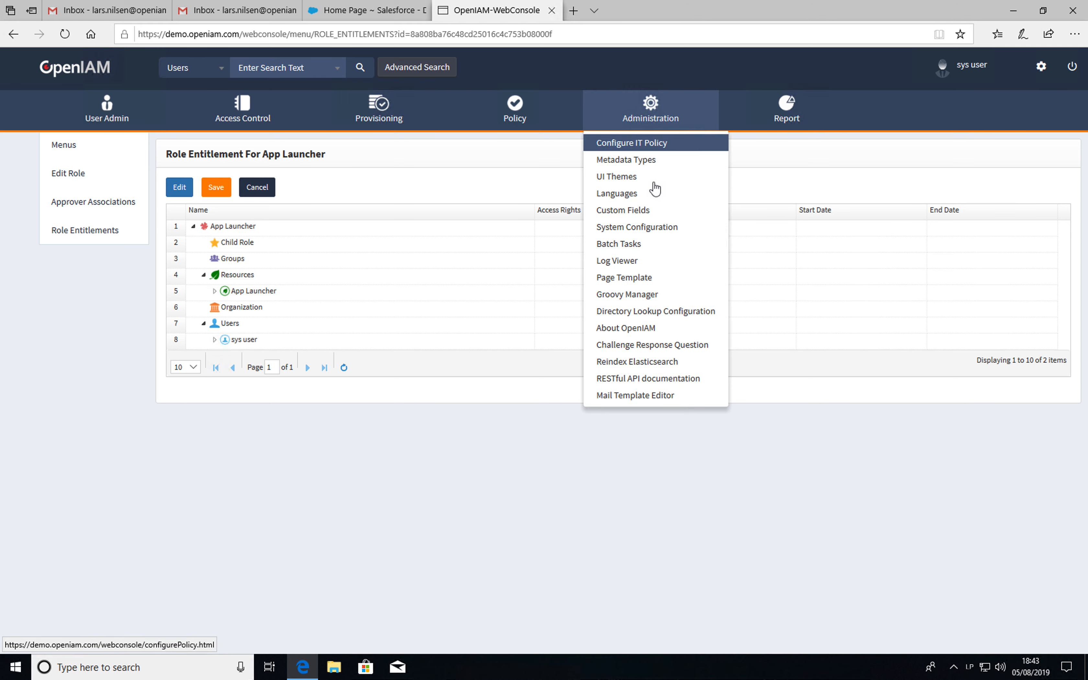
left_click(639, 229)
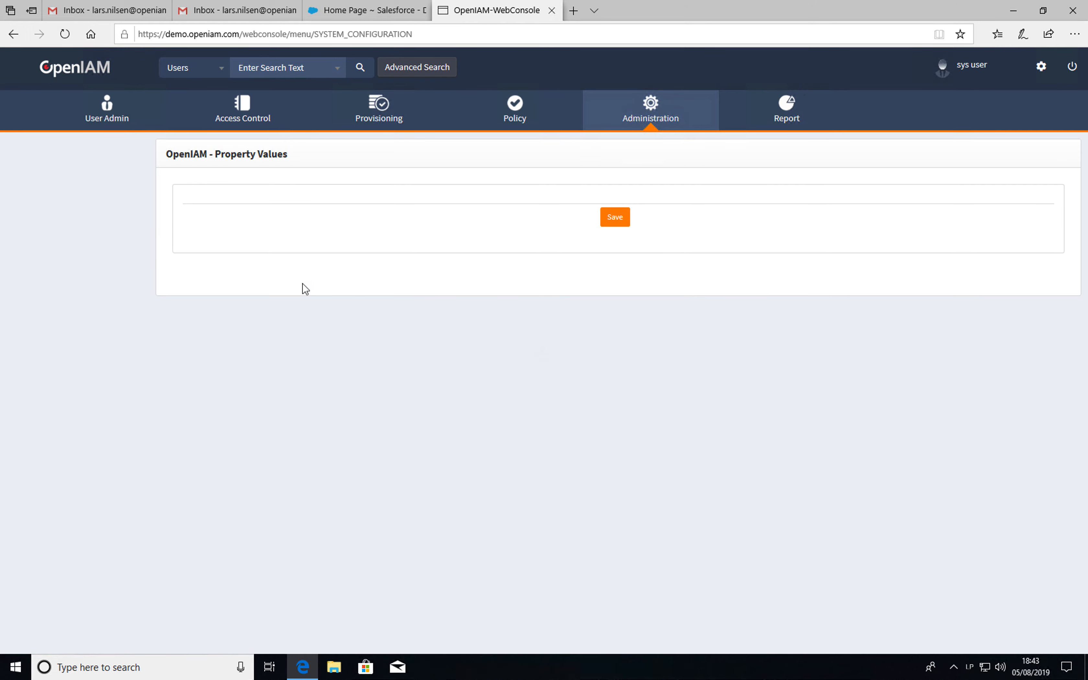
scroll(243, 344, "down", 10)
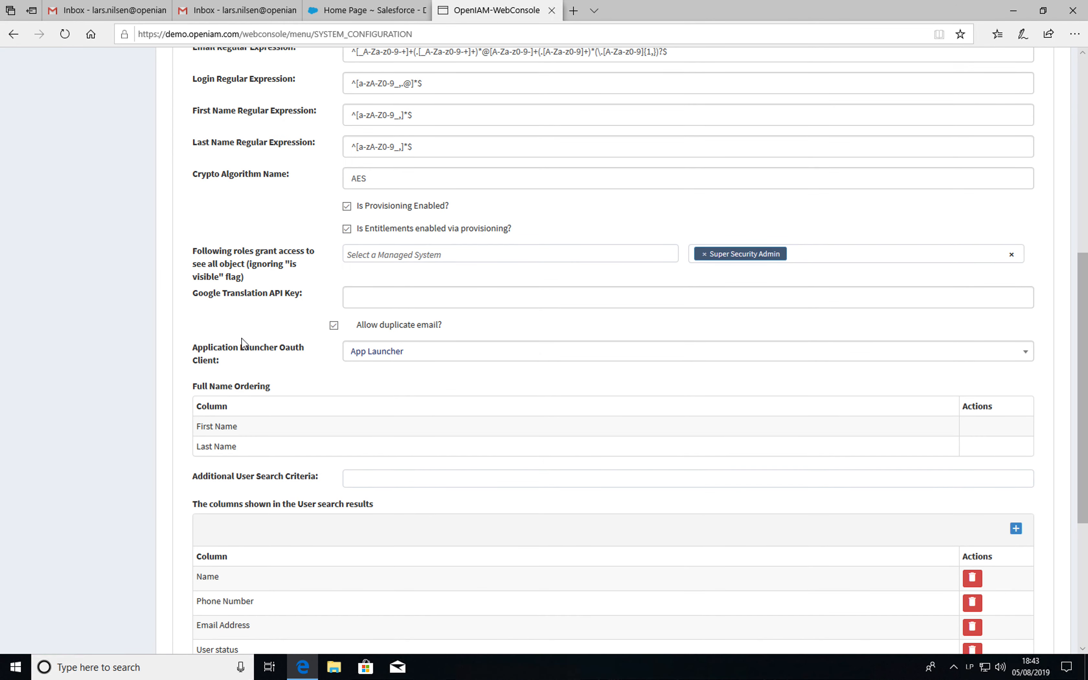